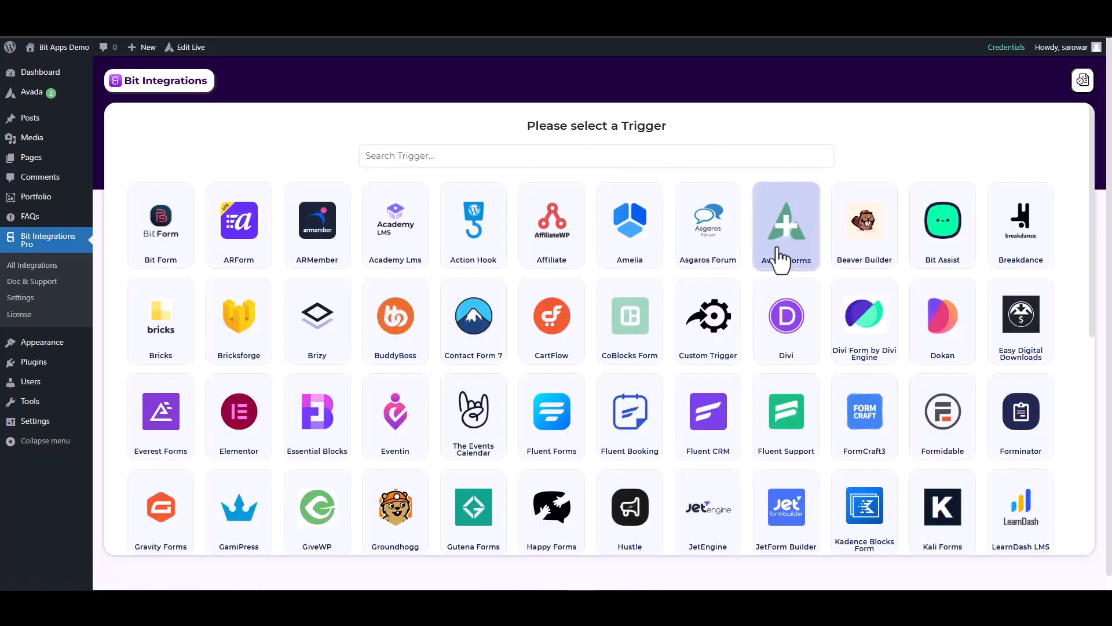
Choose Avada Forms as the trigger and fetch its fields by submitting the form with name test, an email and a number.
{"action": "left_click", "coordinate": [779, 258]}
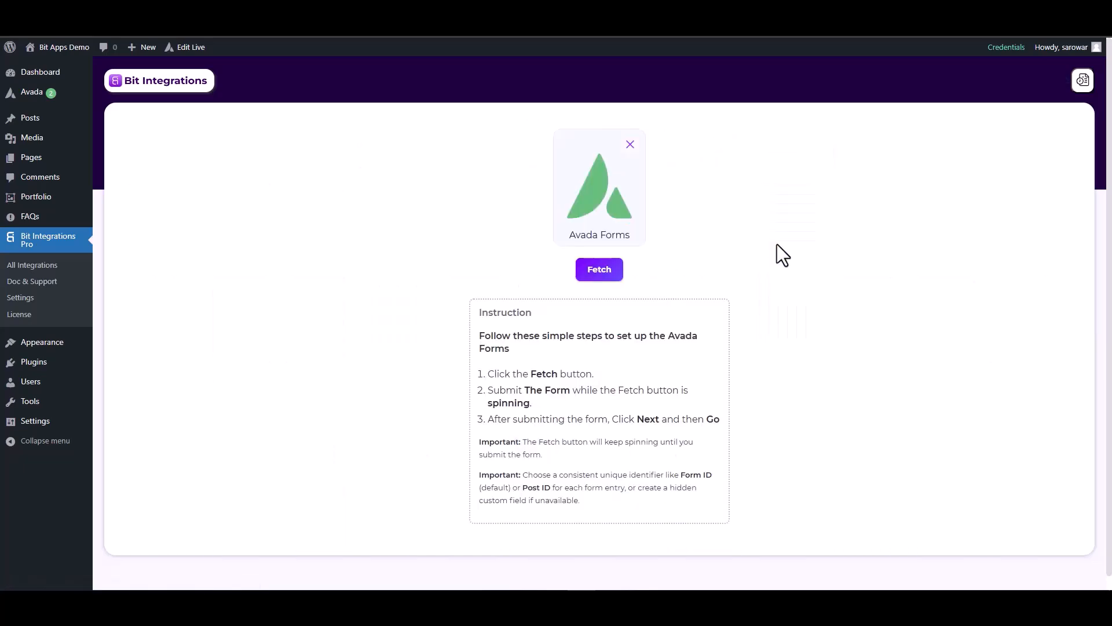
{"action": "left_click", "coordinate": [606, 272]}
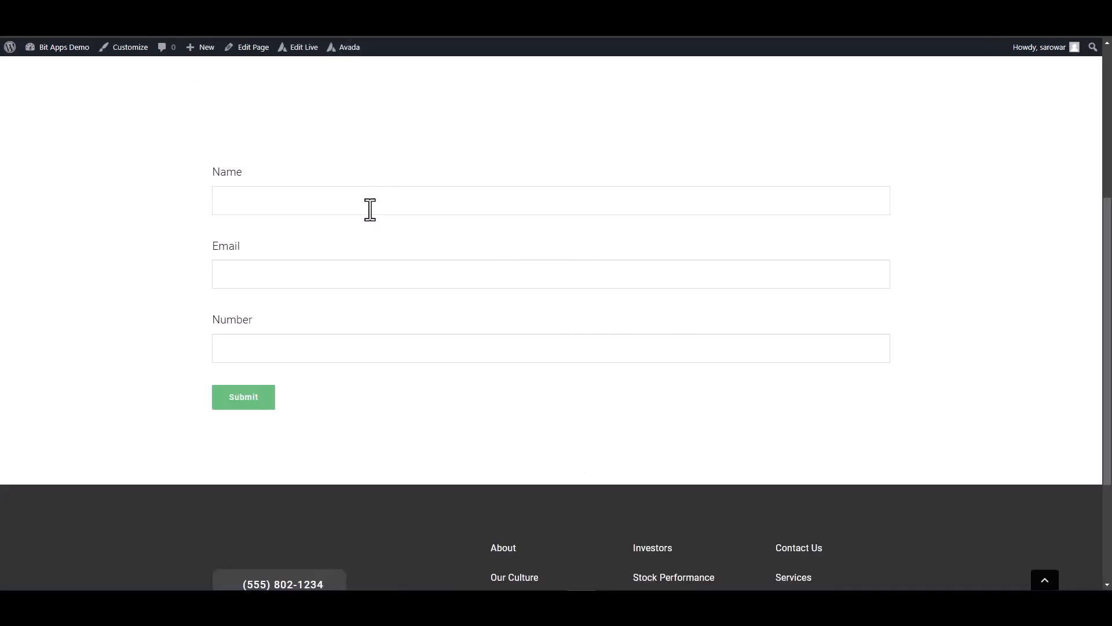
{"action": "left_click", "coordinate": [370, 209]}
{"action": "left_click", "coordinate": [668, 348]}
{"action": "type", "text": "125563"}
{"action": "left_click", "coordinate": [238, 399]}
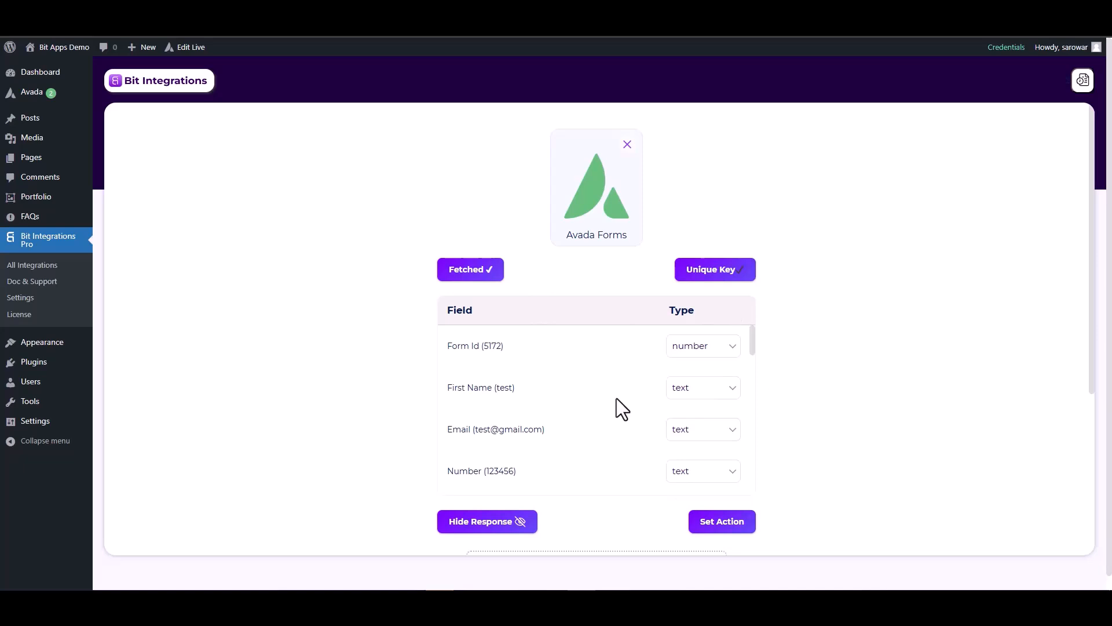
Set the fetched Email field's type to email and the Number field's type to number.
{"action": "left_click", "coordinate": [685, 436]}
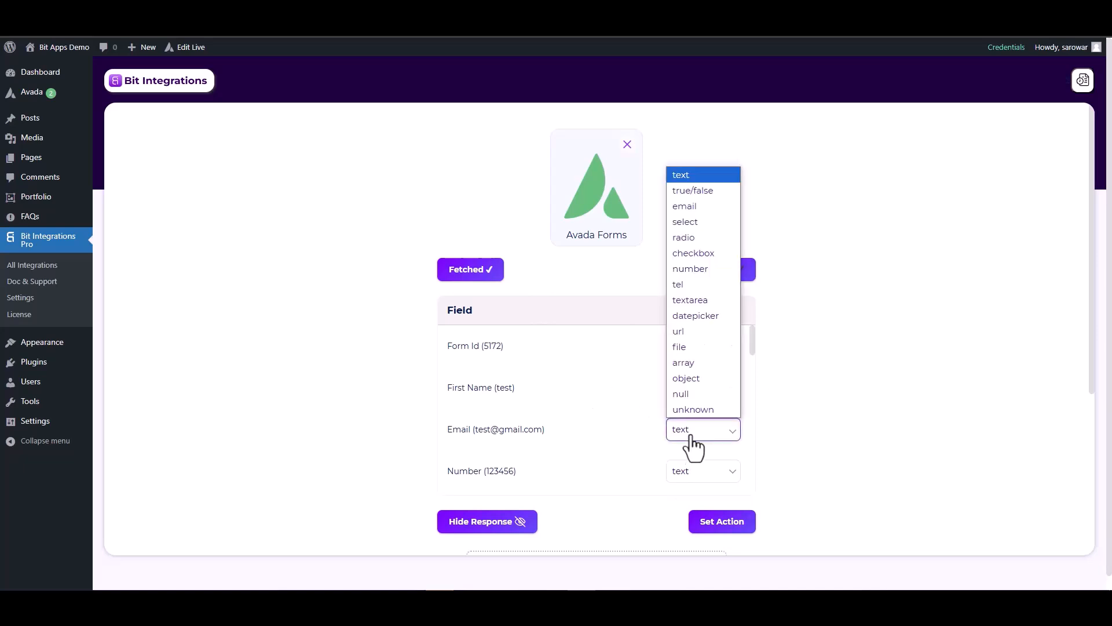
{"action": "left_click", "coordinate": [684, 207]}
{"action": "scroll", "coordinate": [707, 410], "scroll_direction": "down", "scroll_amount": 2}
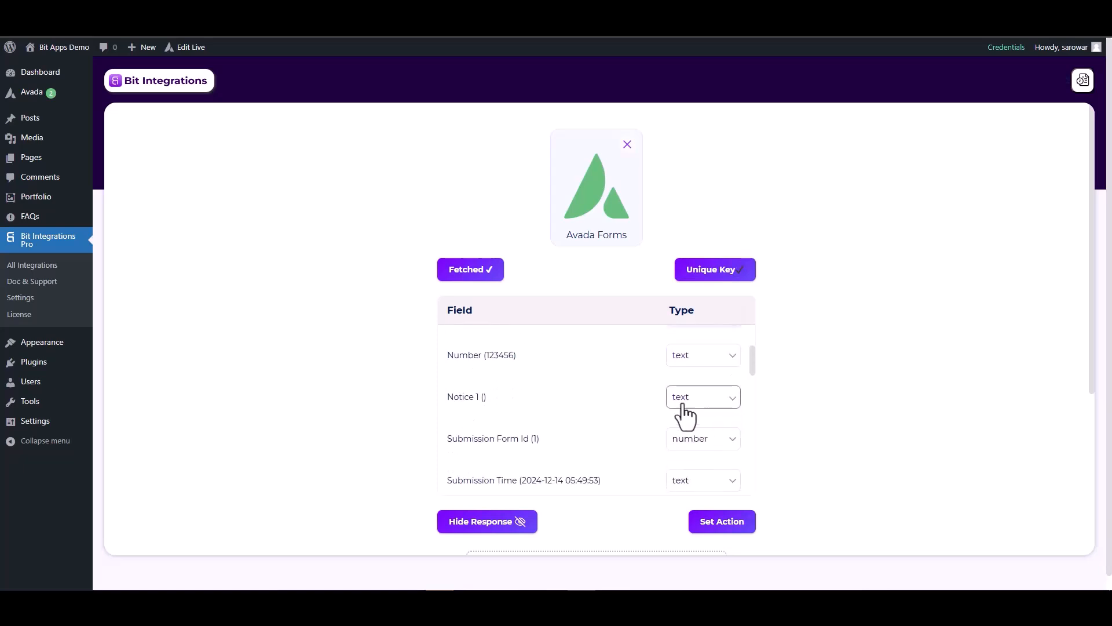
{"action": "left_click", "coordinate": [678, 360]}
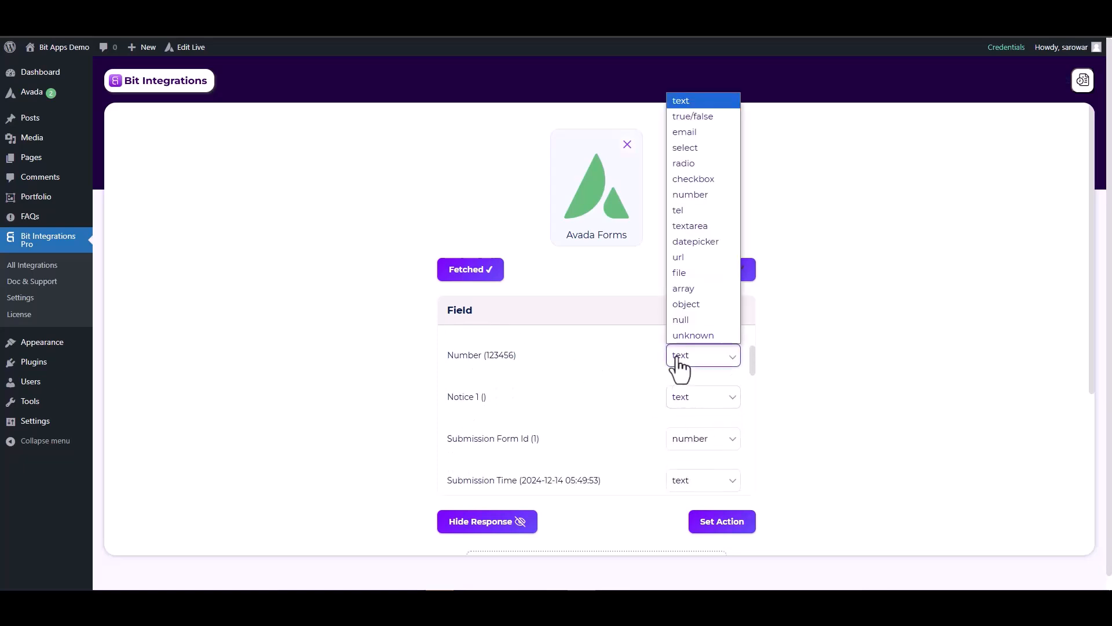
{"action": "left_click", "coordinate": [689, 195]}
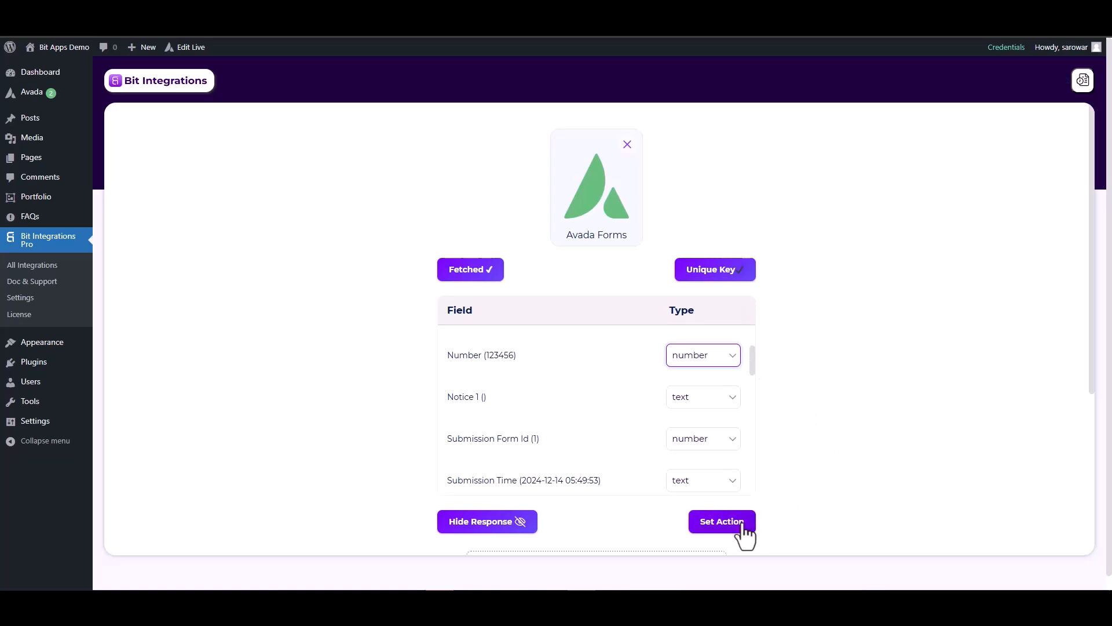
Proceed to set the action and choose Web Hooks from the available actions.
{"action": "left_click", "coordinate": [722, 524]}
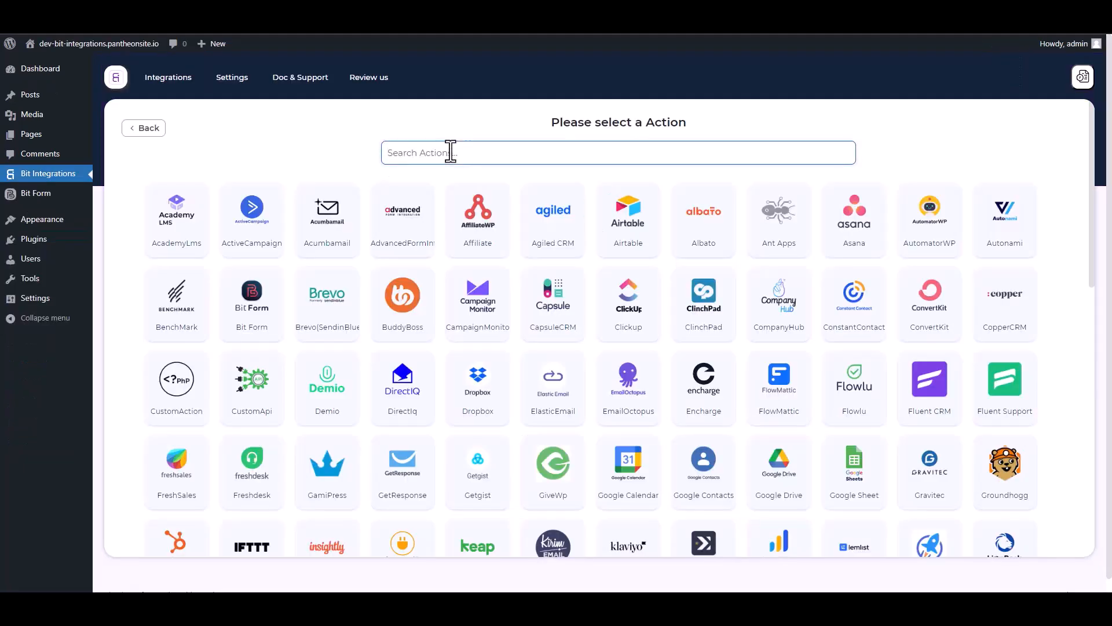
{"action": "type", "text": "web"}
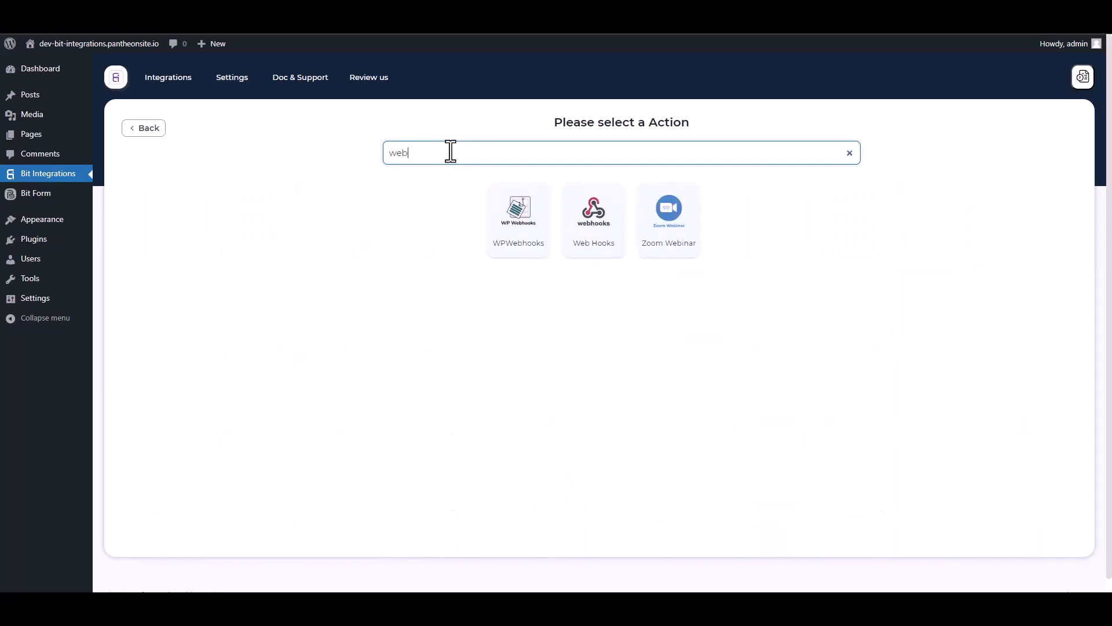
{"action": "left_click", "coordinate": [597, 249]}
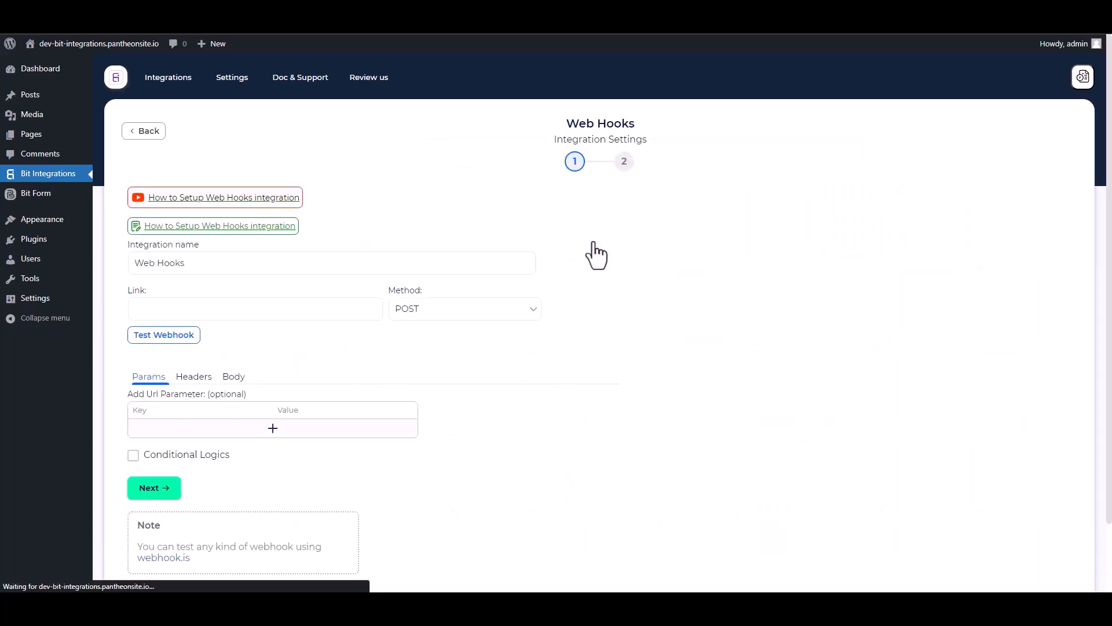
Configure the webhook body to send all data with the application/json content type.
{"action": "scroll", "coordinate": [349, 349], "scroll_direction": "down", "scroll_amount": 1}
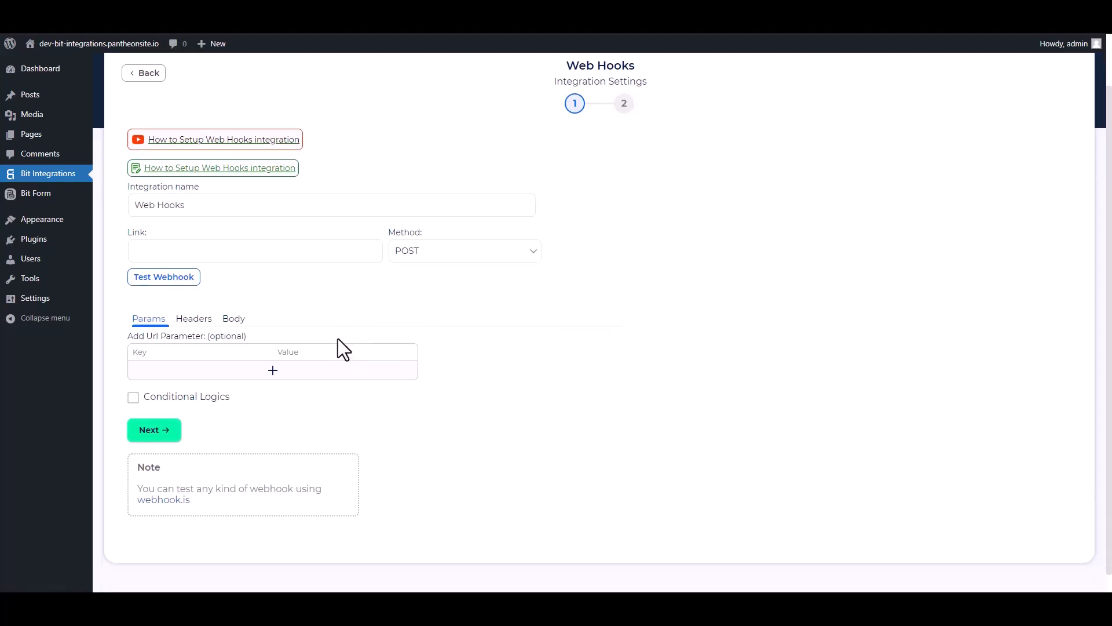
{"action": "left_click", "coordinate": [233, 319]}
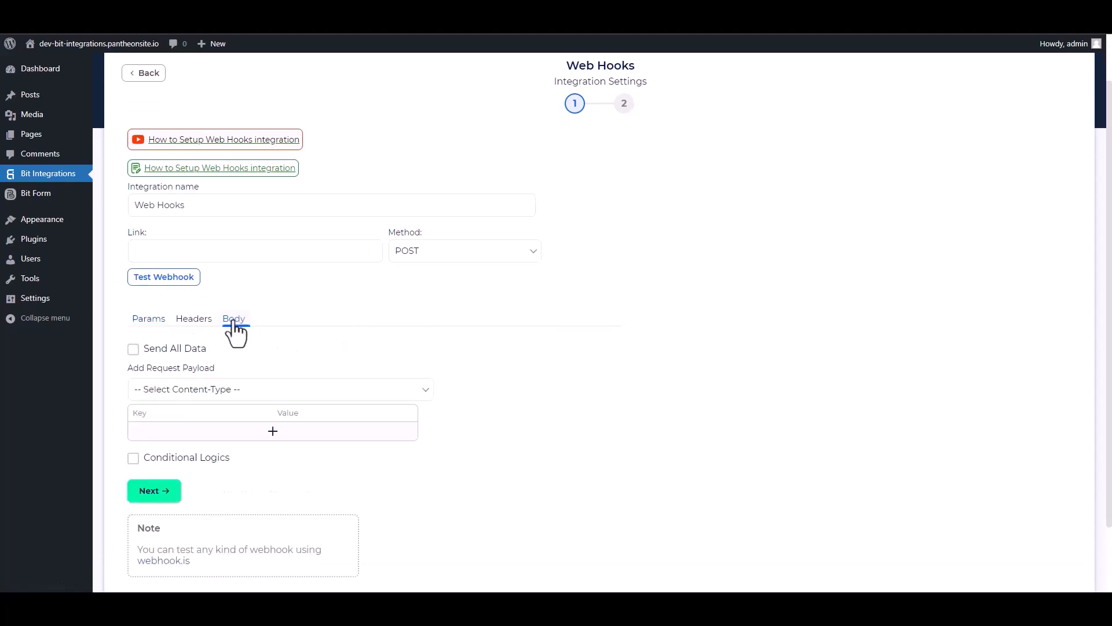
{"action": "left_click", "coordinate": [134, 349]}
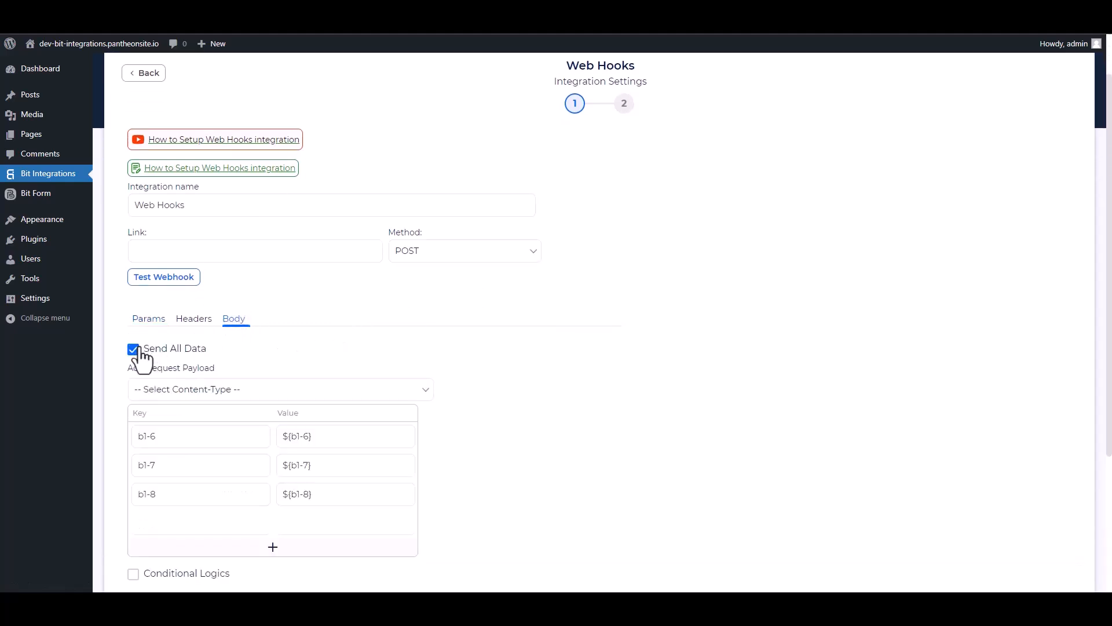
{"action": "left_click", "coordinate": [228, 391]}
{"action": "left_click", "coordinate": [200, 421]}
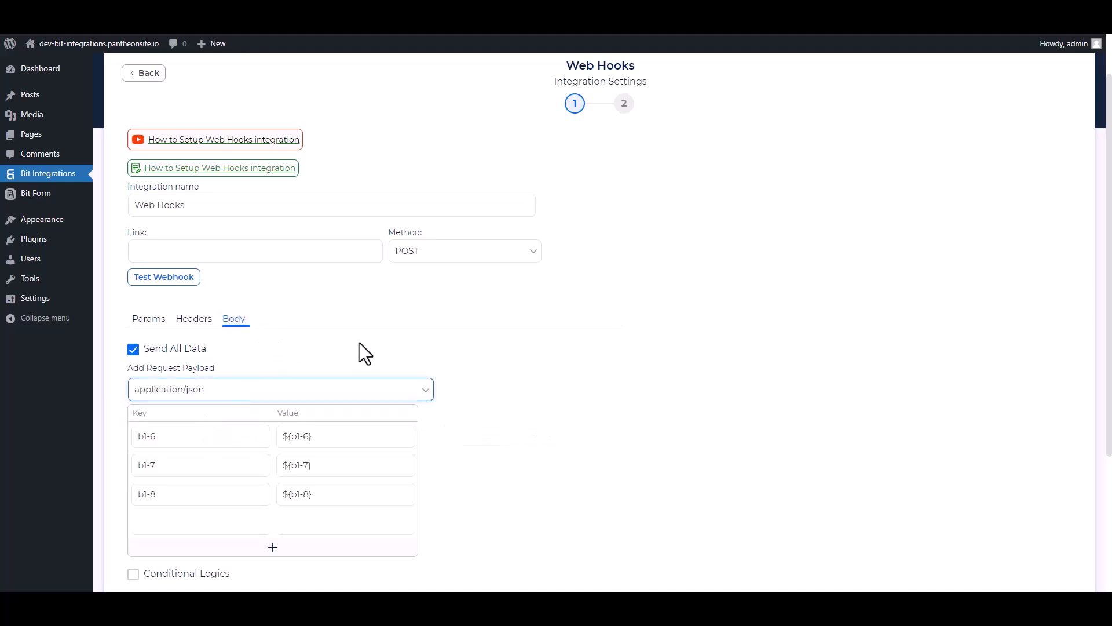
Switch to KonnectzIT, create a new Konnectz and place the Webhook app on the canvas.
{"action": "scroll", "coordinate": [377, 341], "scroll_direction": "up", "scroll_amount": 1}
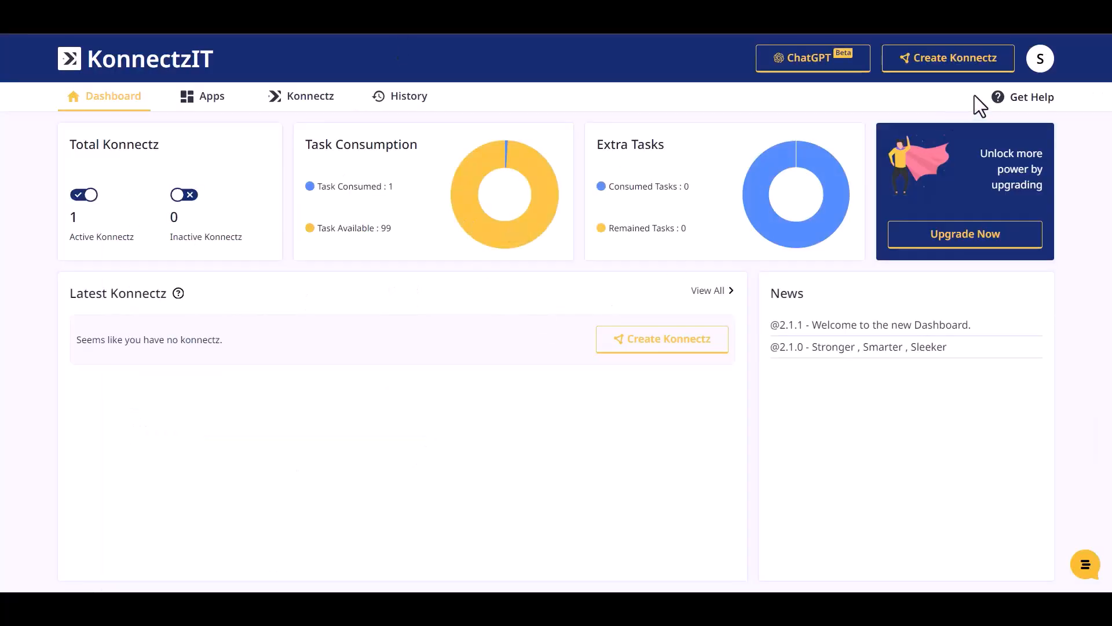
{"action": "left_click", "coordinate": [967, 64]}
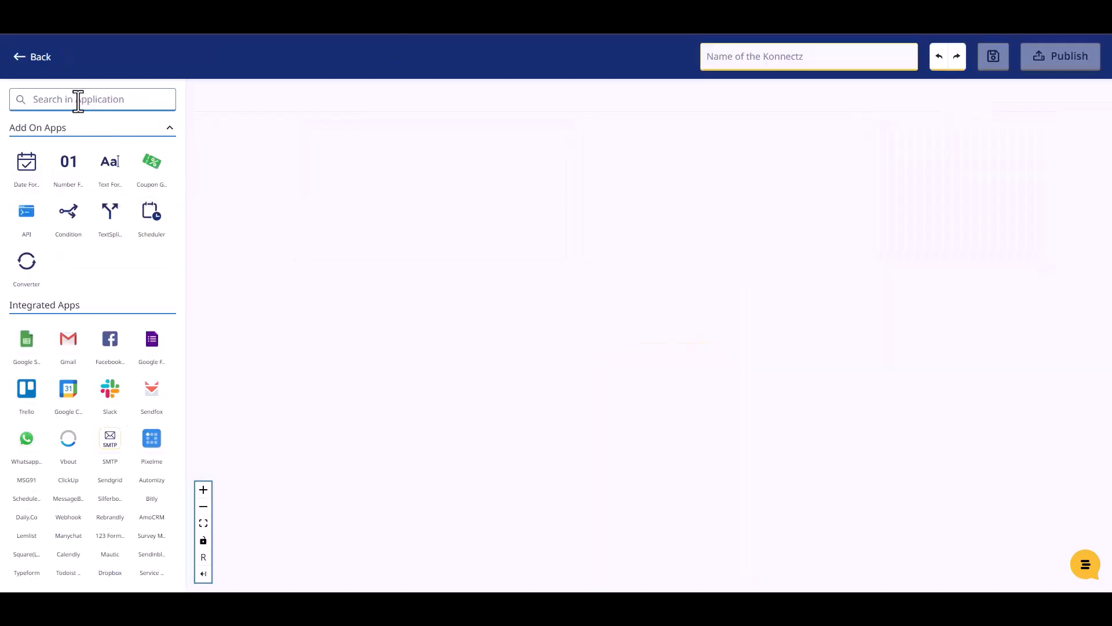
{"action": "left_click", "coordinate": [78, 100]}
{"action": "type", "text": "web"}
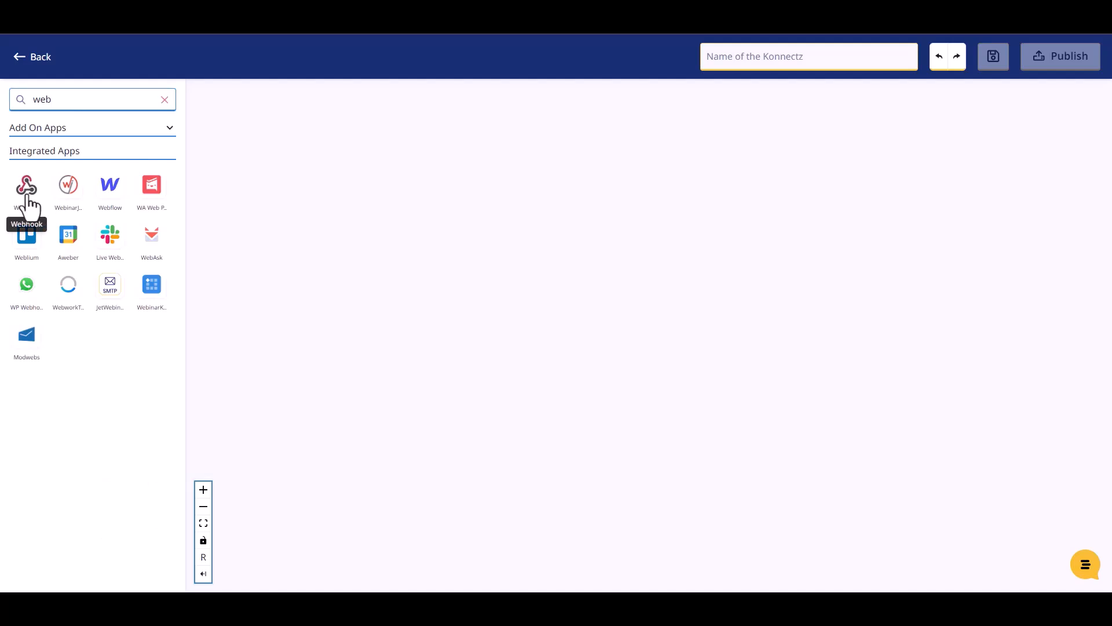
{"action": "left_click_drag", "start_coordinate": [29, 197], "coordinate": [289, 163]}
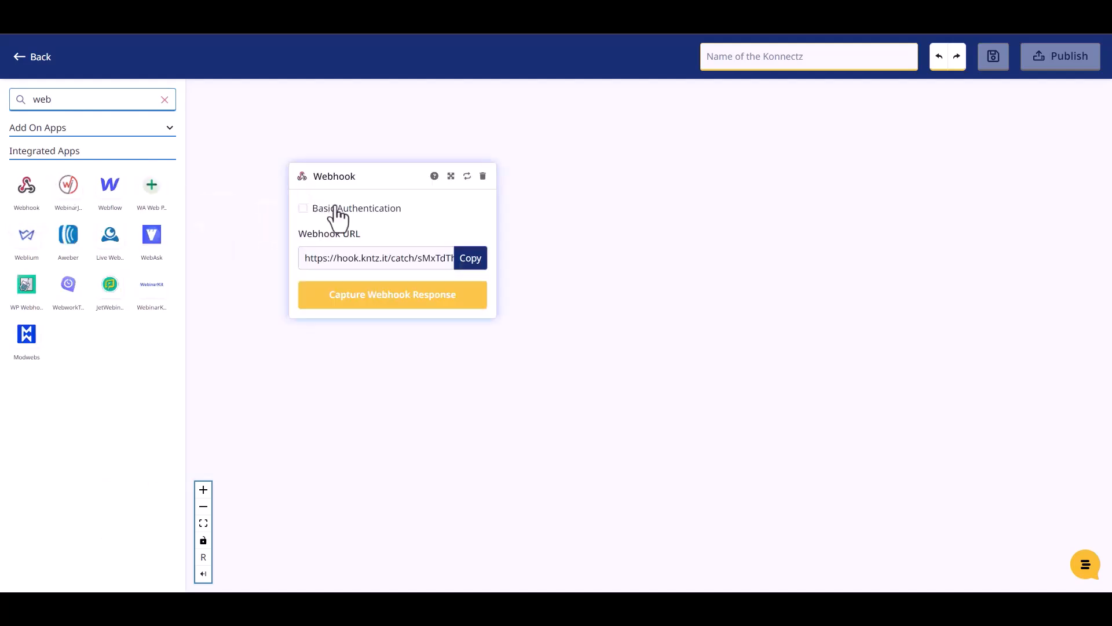
Start capturing the webhook response and copy the webhook URL into the Link field of the Web Hooks integration in Bit Integrations.
{"action": "left_click", "coordinate": [472, 267]}
{"action": "left_click", "coordinate": [423, 295]}
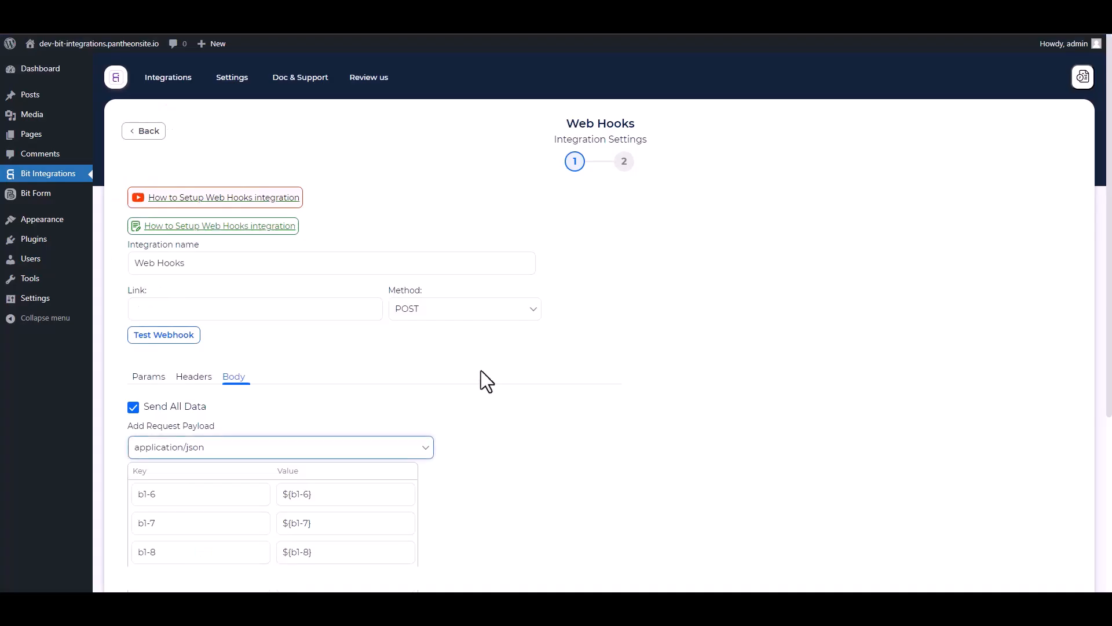
{"action": "left_click", "coordinate": [224, 316]}
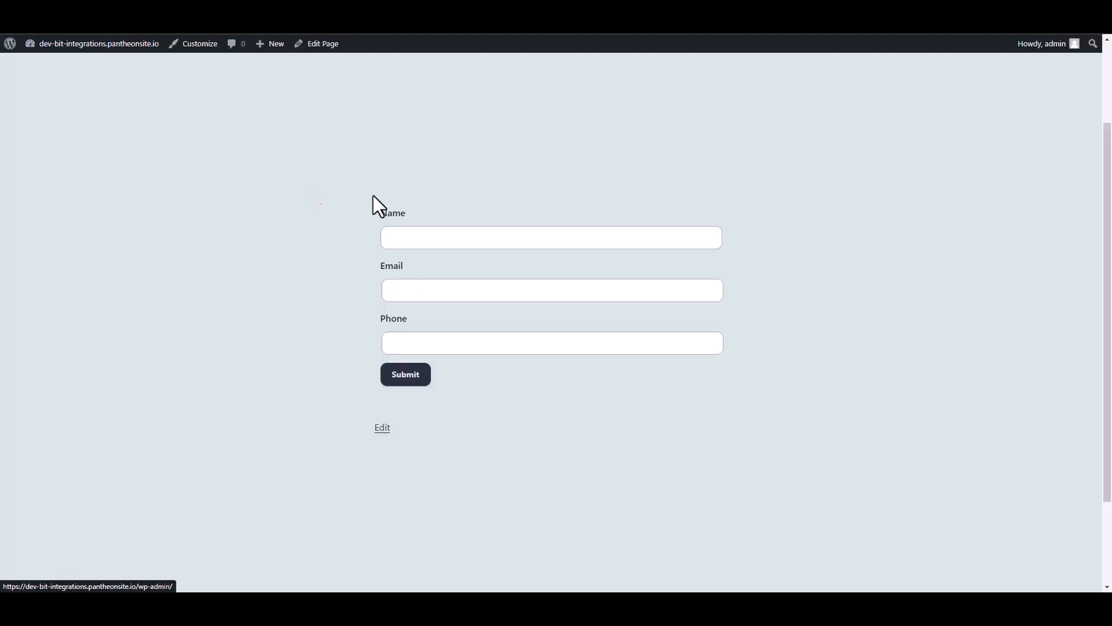
Submit the test form with the name Bit Integrations, the contact's email and a phone number.
{"action": "left_click", "coordinate": [417, 238]}
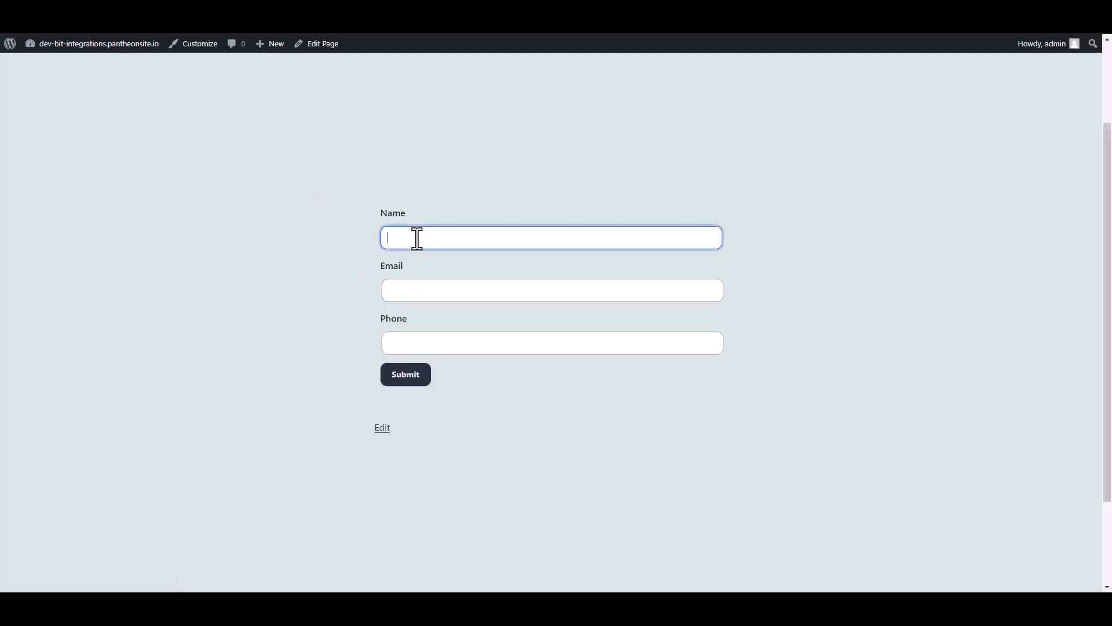
{"action": "type", "text": "Bit Integrations"}
{"action": "left_click", "coordinate": [405, 293]}
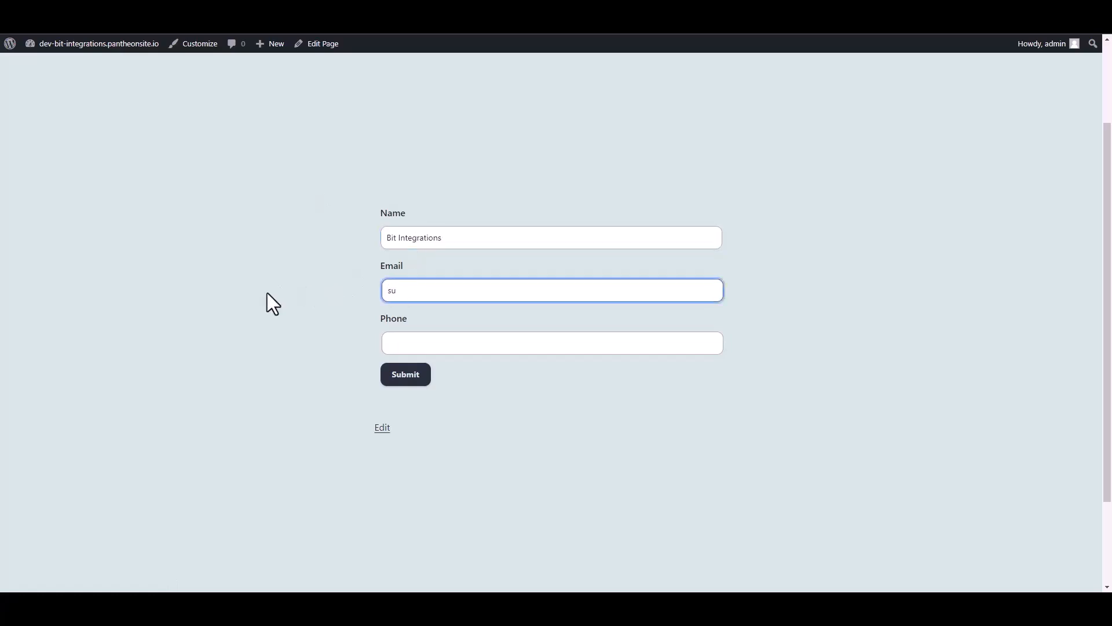
{"action": "key", "text": "Tab"}
{"action": "type", "text": "44455566"}
{"action": "left_click", "coordinate": [417, 375]}
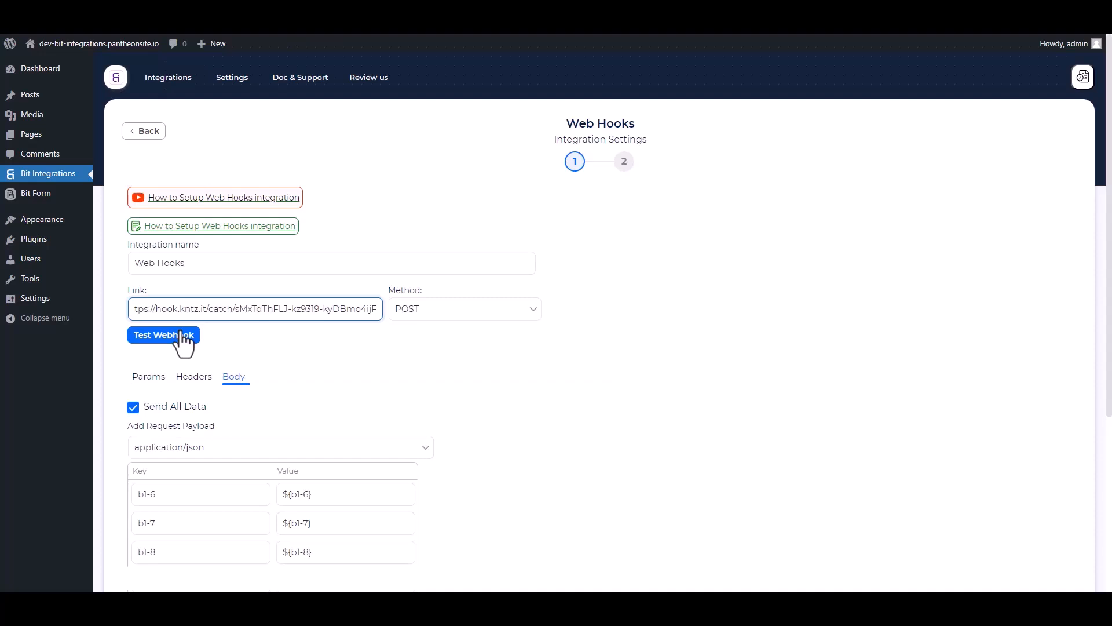
Test the webhook and proceed through the final step of the Web Hooks integration settings.
{"action": "left_click", "coordinate": [182, 335]}
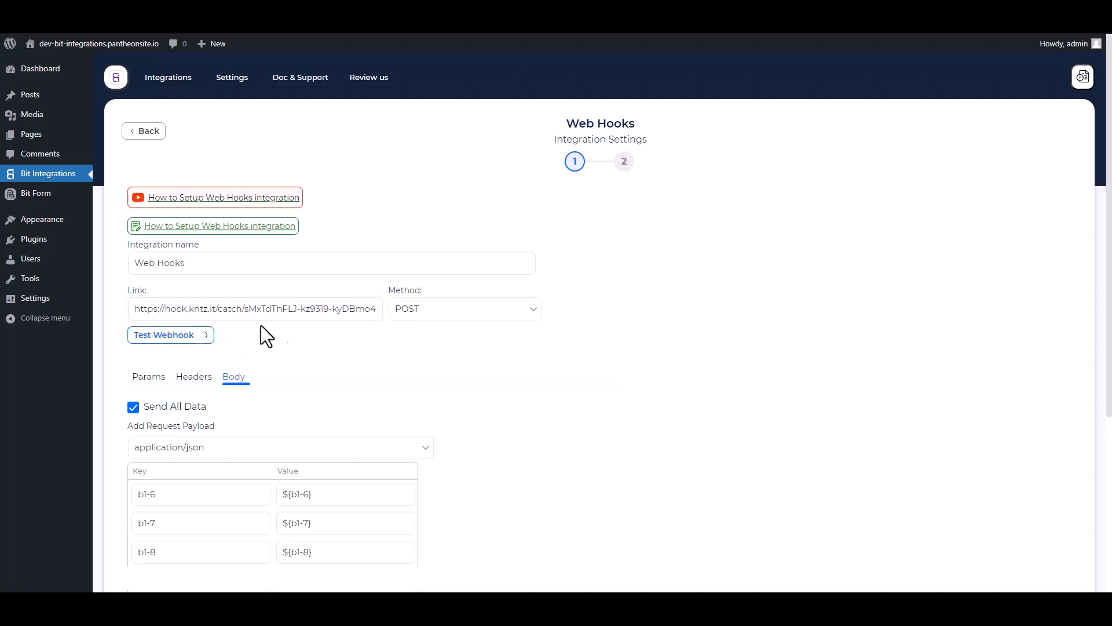
{"action": "scroll", "coordinate": [345, 307], "scroll_direction": "down", "scroll_amount": 5}
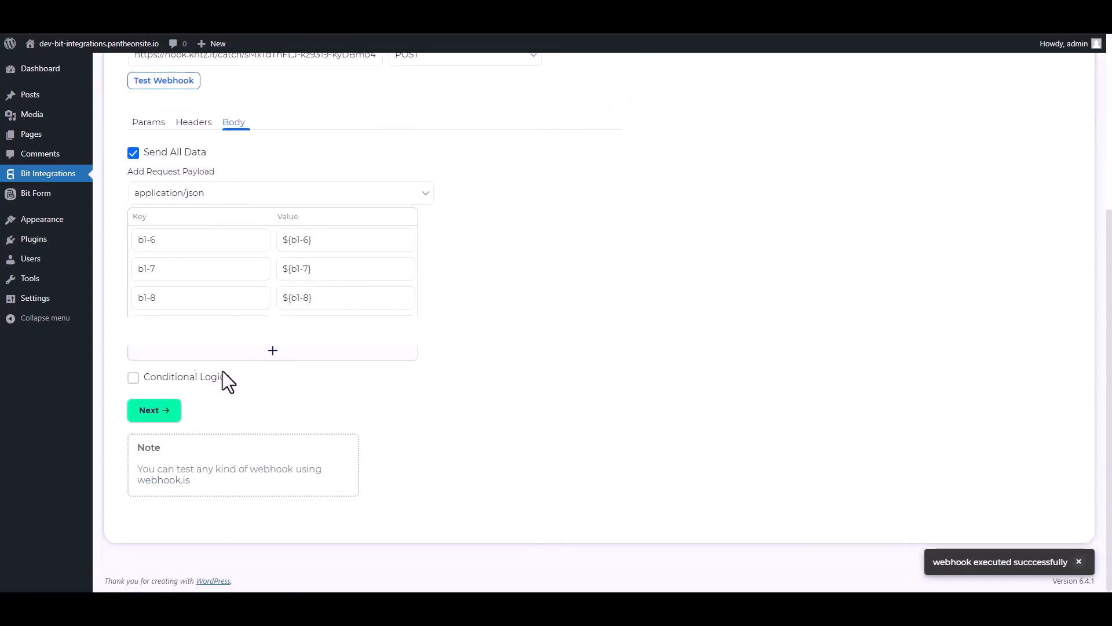
{"action": "left_click", "coordinate": [164, 417]}
{"action": "left_click", "coordinate": [597, 232]}
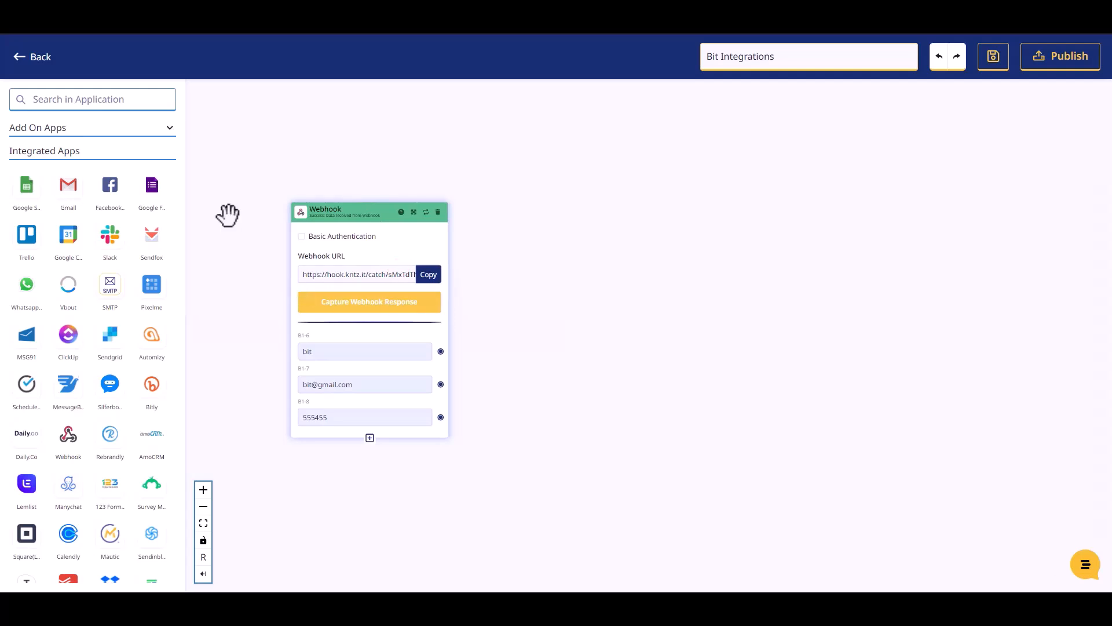
Find Mailer Lite in the KonnectzIT app list and place it on the canvas beside the Webhook block.
{"action": "left_click", "coordinate": [84, 99]}
{"action": "type", "text": "mailer"}
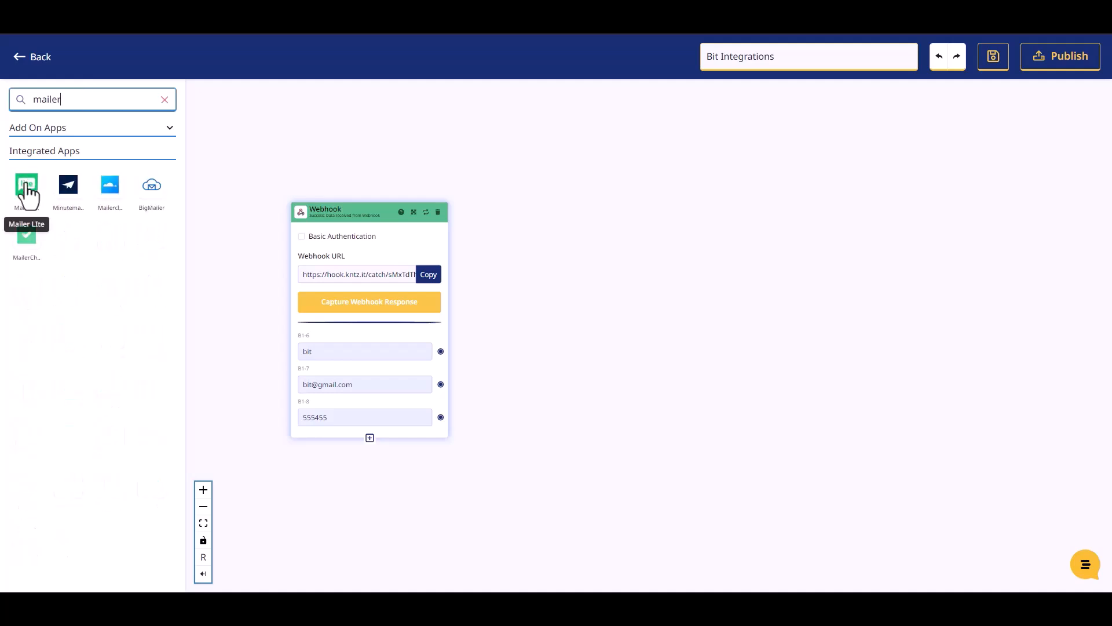
{"action": "left_click_drag", "start_coordinate": [41, 203], "coordinate": [592, 259]}
Set the Mailer Lite action to Create Or Update Subscriber and select Mailer LIte Account #1.
{"action": "left_click", "coordinate": [615, 311]}
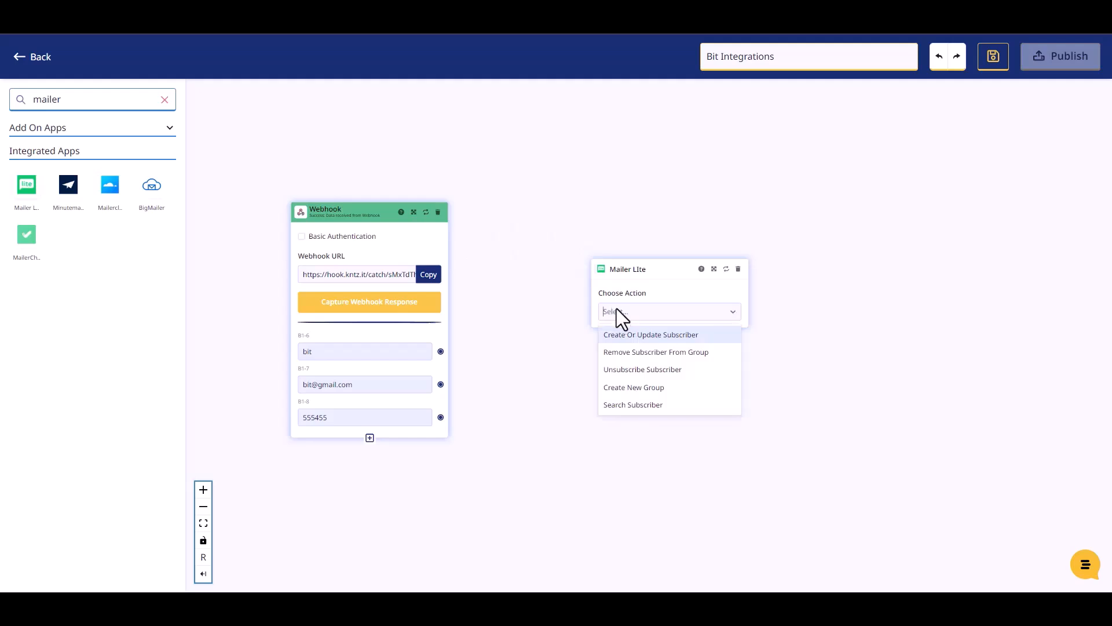
{"action": "left_click", "coordinate": [633, 333]}
{"action": "left_click", "coordinate": [631, 355]}
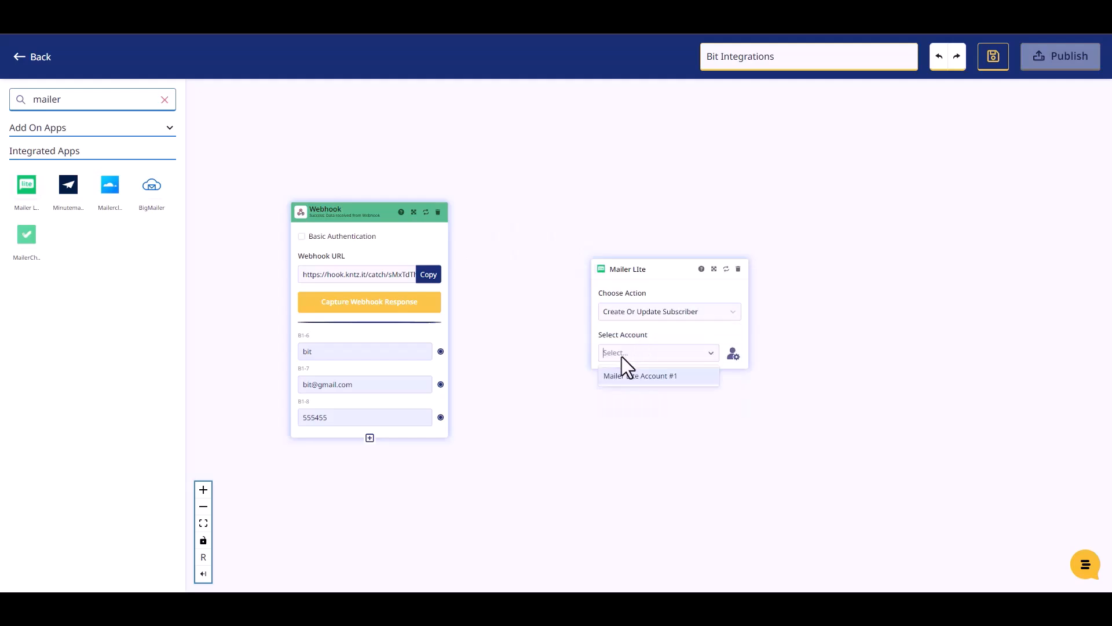
{"action": "left_click", "coordinate": [624, 376]}
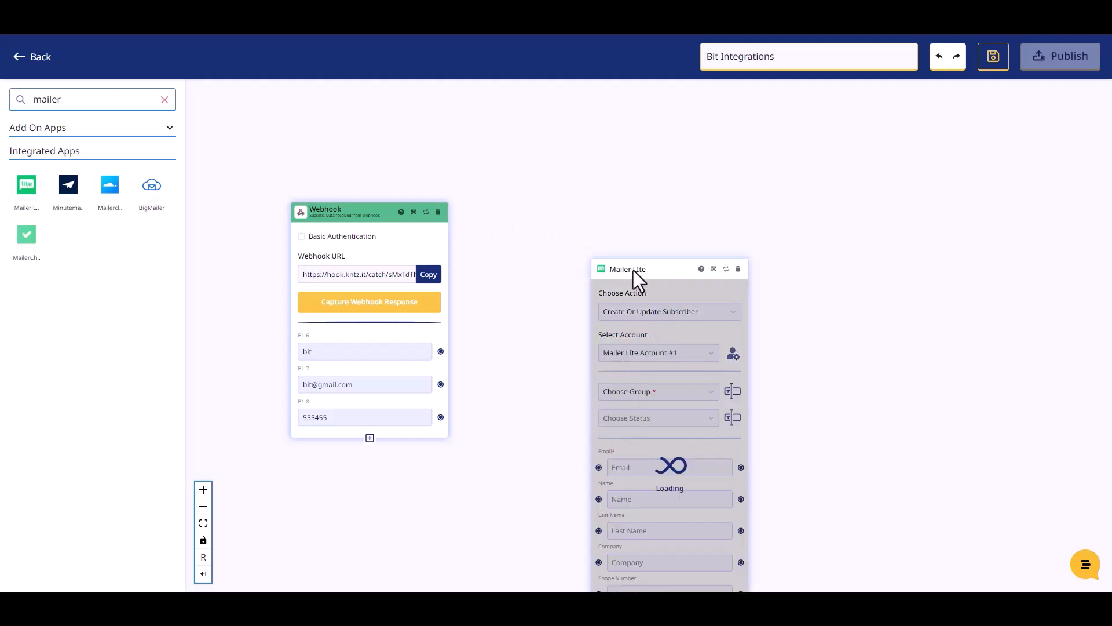
Reposition the Mailer Lite block higher on the canvas, choose its available subscriber group and set the status to Active.
{"action": "left_click_drag", "start_coordinate": [628, 265], "coordinate": [569, 168]}
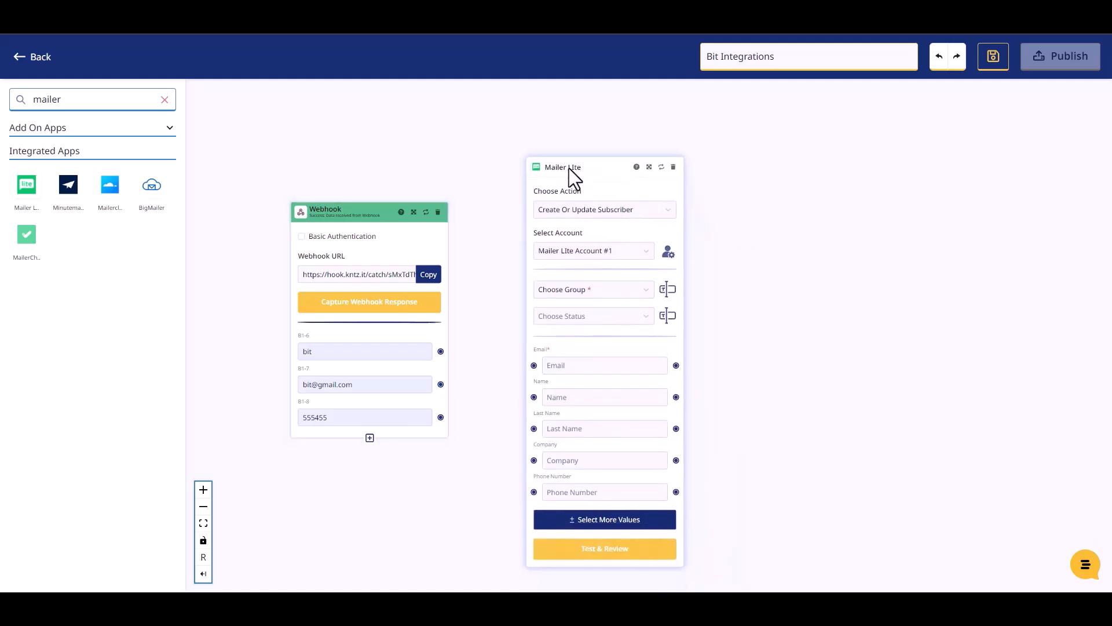
{"action": "left_click", "coordinate": [587, 290]}
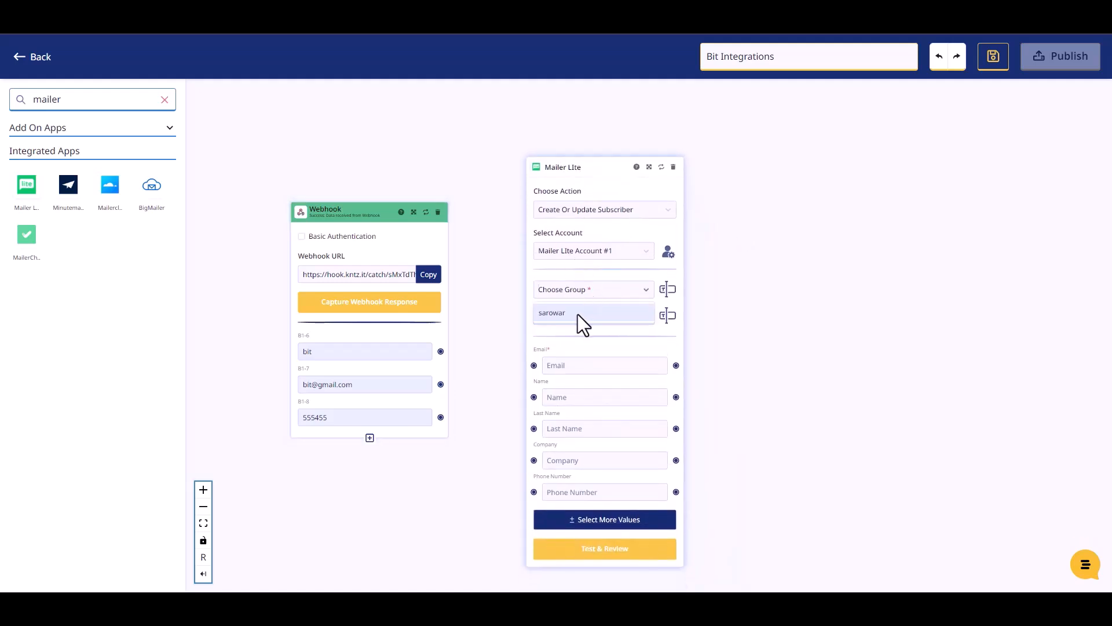
{"action": "left_click", "coordinate": [578, 314]}
{"action": "left_click", "coordinate": [586, 315]}
{"action": "left_click", "coordinate": [560, 341]}
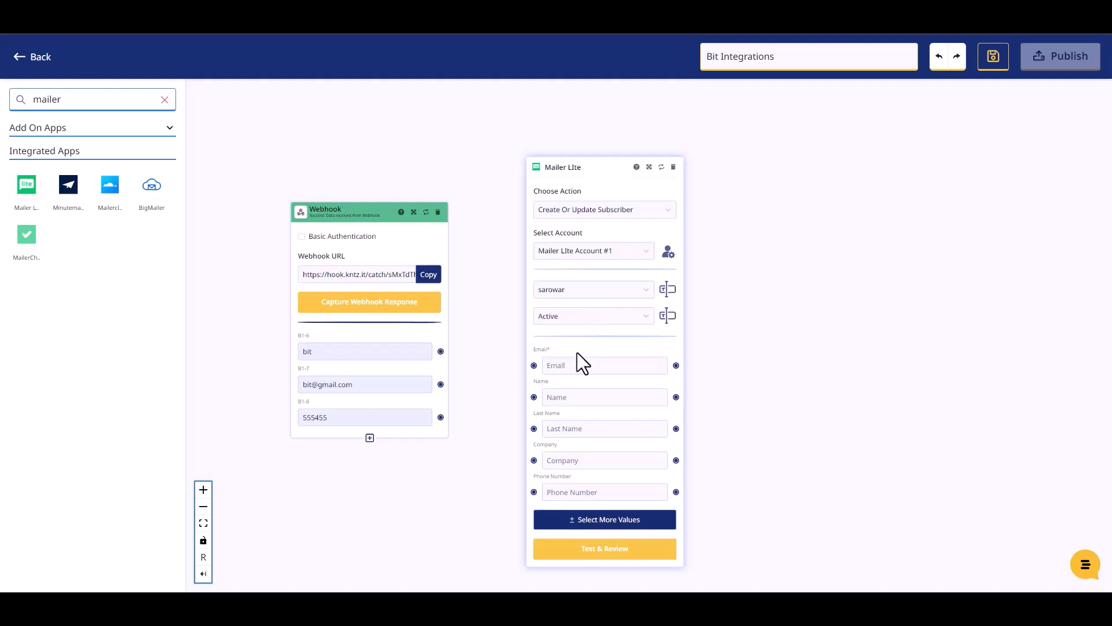
{"action": "left_click_drag", "start_coordinate": [569, 159], "coordinate": [563, 150]}
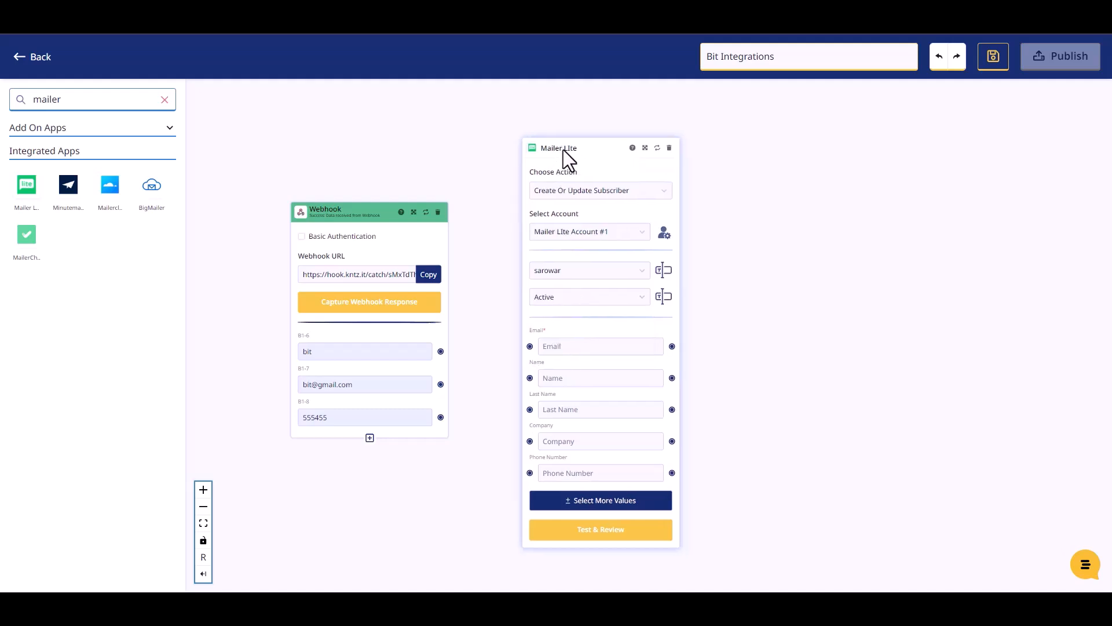
Map the three Webhook response values to the Mailer Lite Name, Email and Phone Number fields, connecting each to its matching field.
{"action": "left_click_drag", "start_coordinate": [448, 360], "coordinate": [529, 377]}
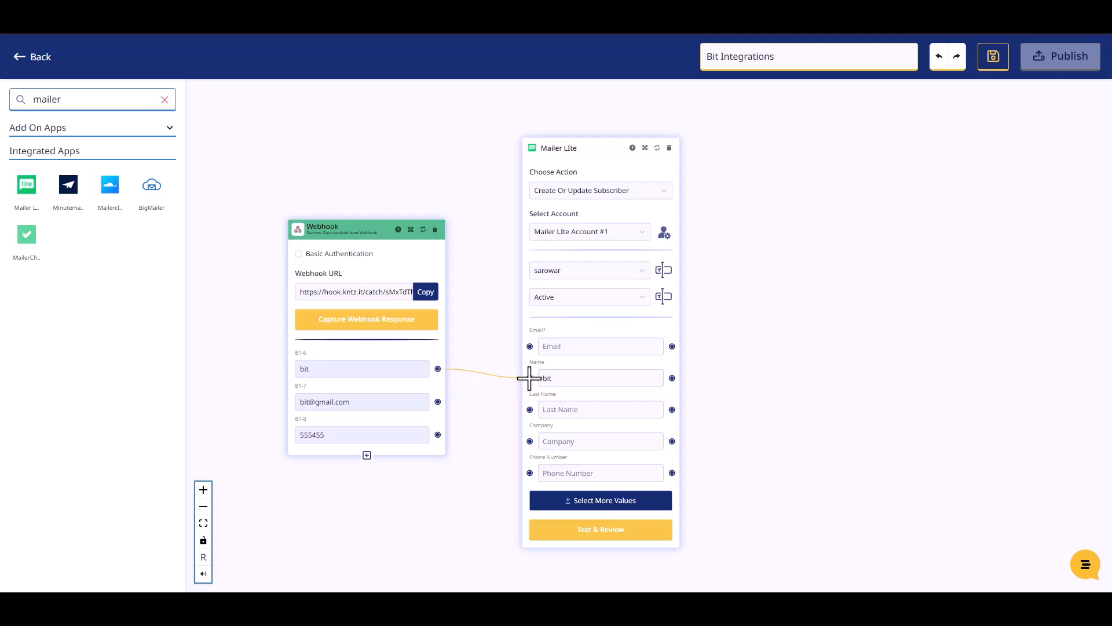
{"action": "left_click_drag", "start_coordinate": [438, 401], "coordinate": [529, 345]}
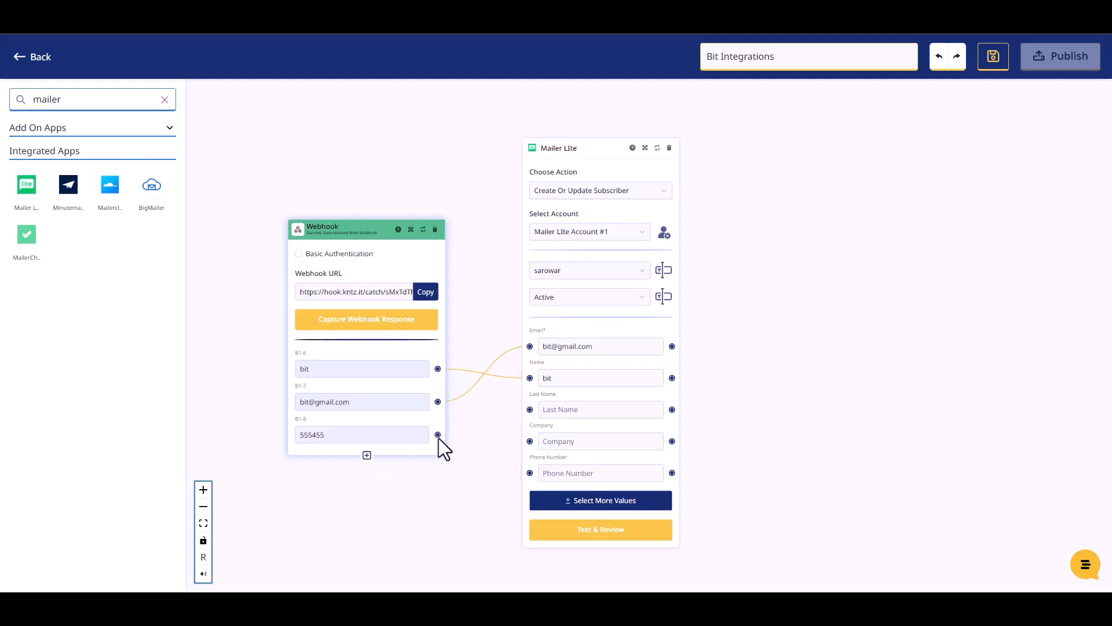
{"action": "left_click_drag", "start_coordinate": [438, 434], "coordinate": [528, 472]}
Test the Mailer Lite action with the mapped values, review the returned data and publish the workflow.
{"action": "left_click", "coordinate": [603, 539]}
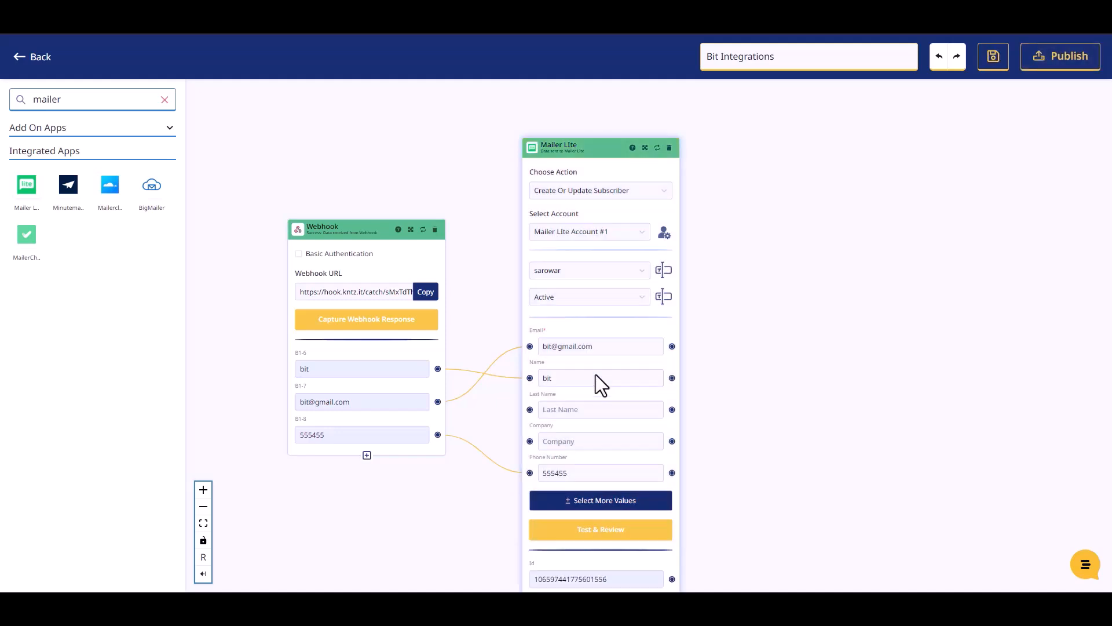
{"action": "scroll", "coordinate": [725, 411], "scroll_direction": "down", "scroll_amount": 2}
{"action": "left_click_drag", "start_coordinate": [680, 516], "coordinate": [726, 428]}
{"action": "scroll", "coordinate": [797, 509], "scroll_direction": "up", "scroll_amount": 2}
{"action": "left_click_drag", "start_coordinate": [797, 509], "coordinate": [811, 442]}
{"action": "left_click", "coordinate": [1032, 68]}
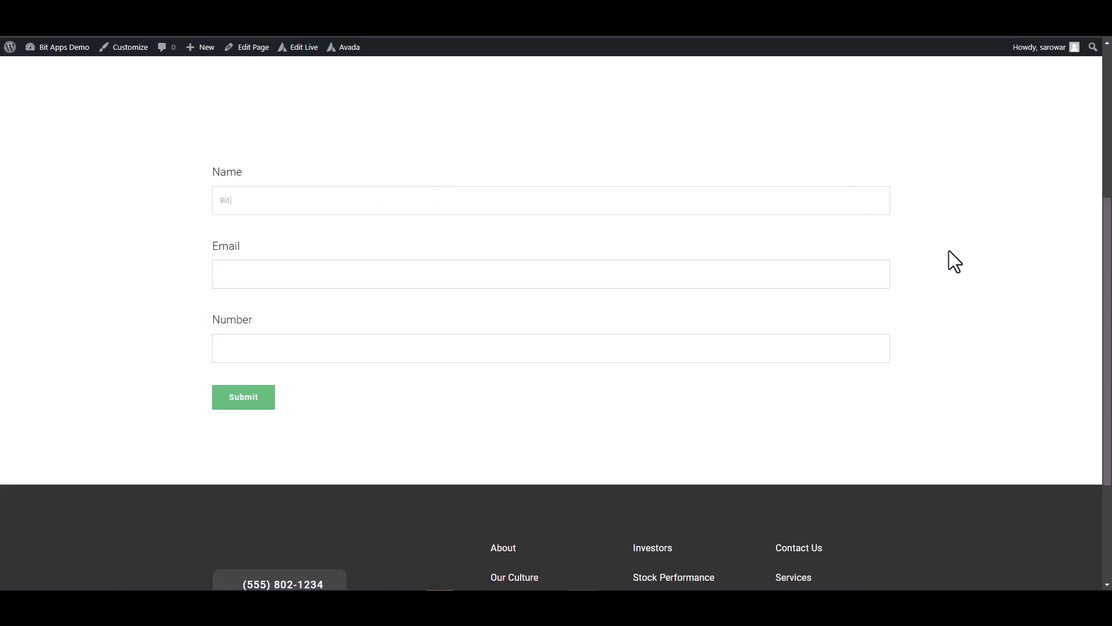
Fill in the Avada form on the website with the name Bit Integrations, the contact's email and phone number, and submit it.
{"action": "type", "text": "tegrations"}
{"action": "left_click", "coordinate": [803, 286]}
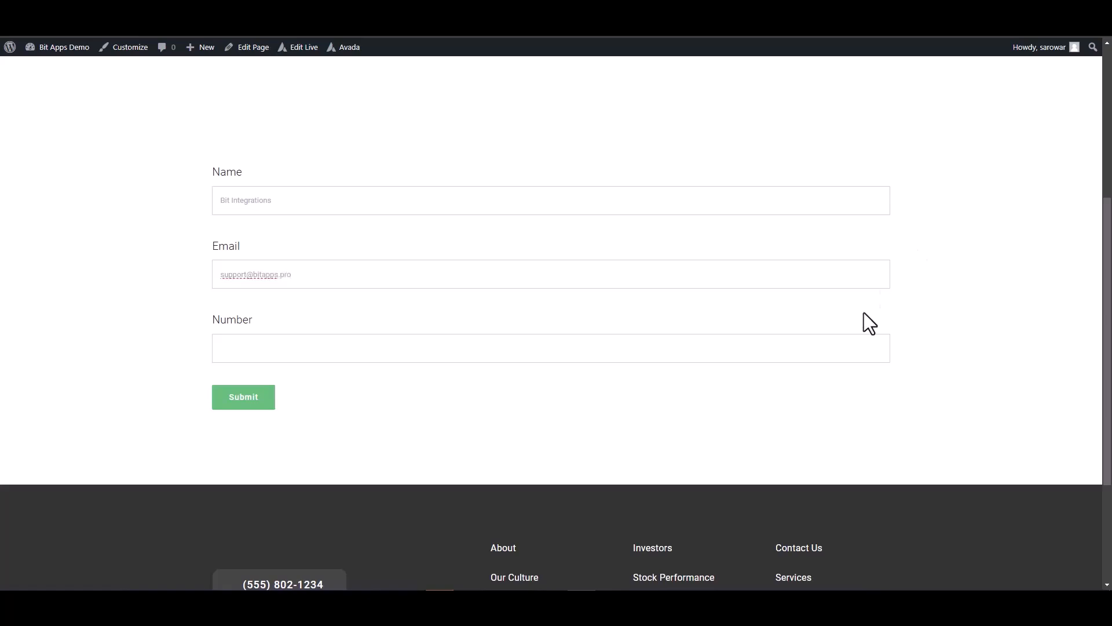
{"action": "left_click", "coordinate": [787, 346]}
{"action": "type", "text": "444555666"}
{"action": "left_click", "coordinate": [253, 398]}
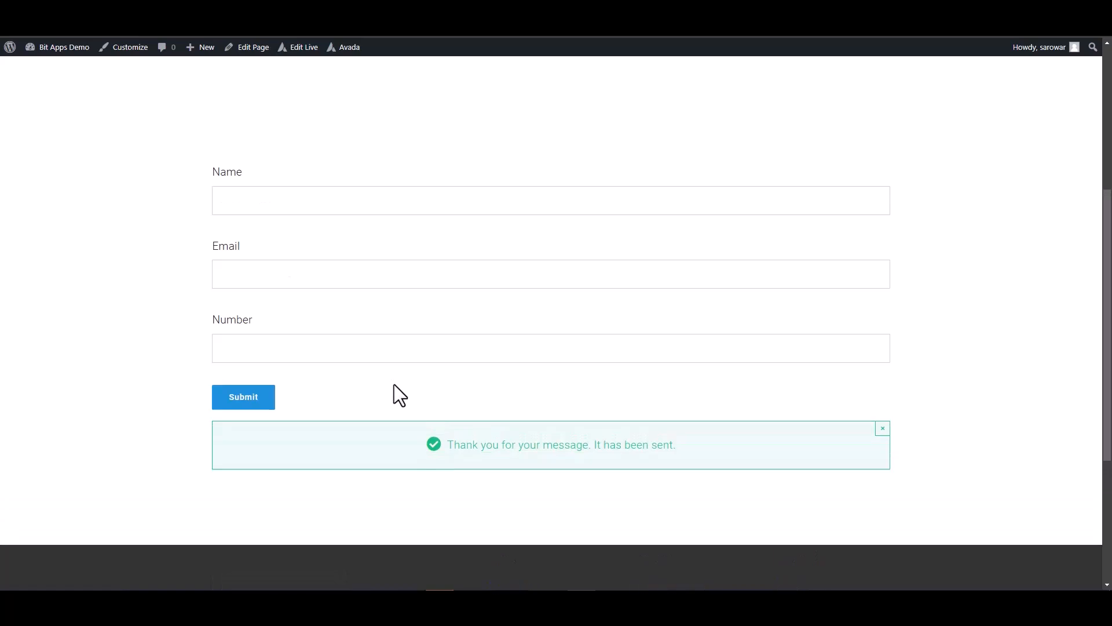
{"action": "triple_click", "coordinate": [620, 447]}
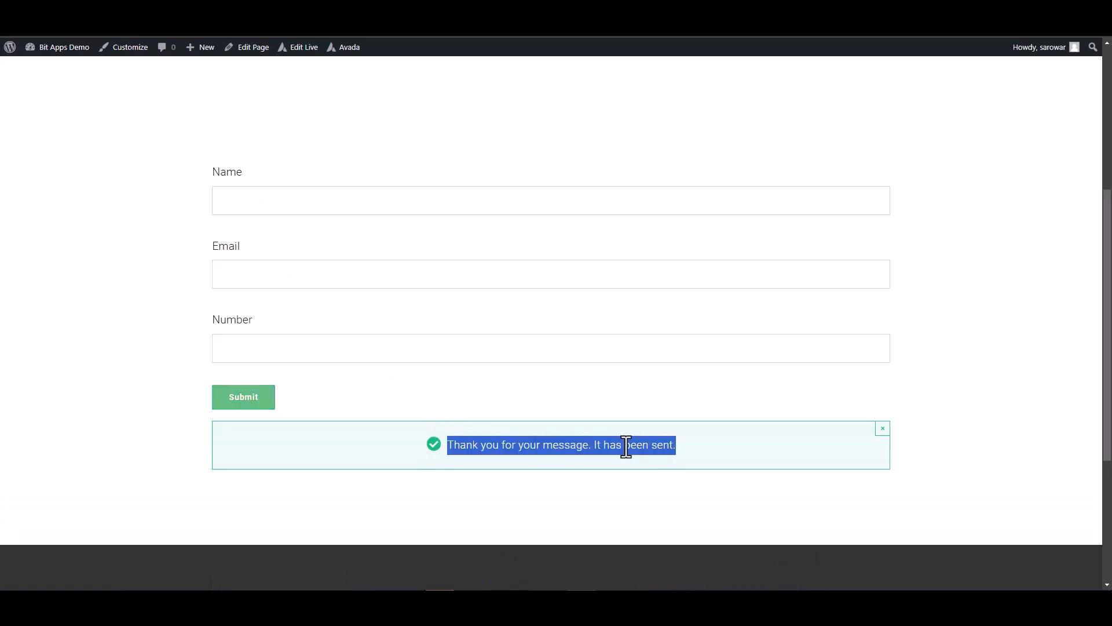
{"action": "left_click", "coordinate": [950, 420]}
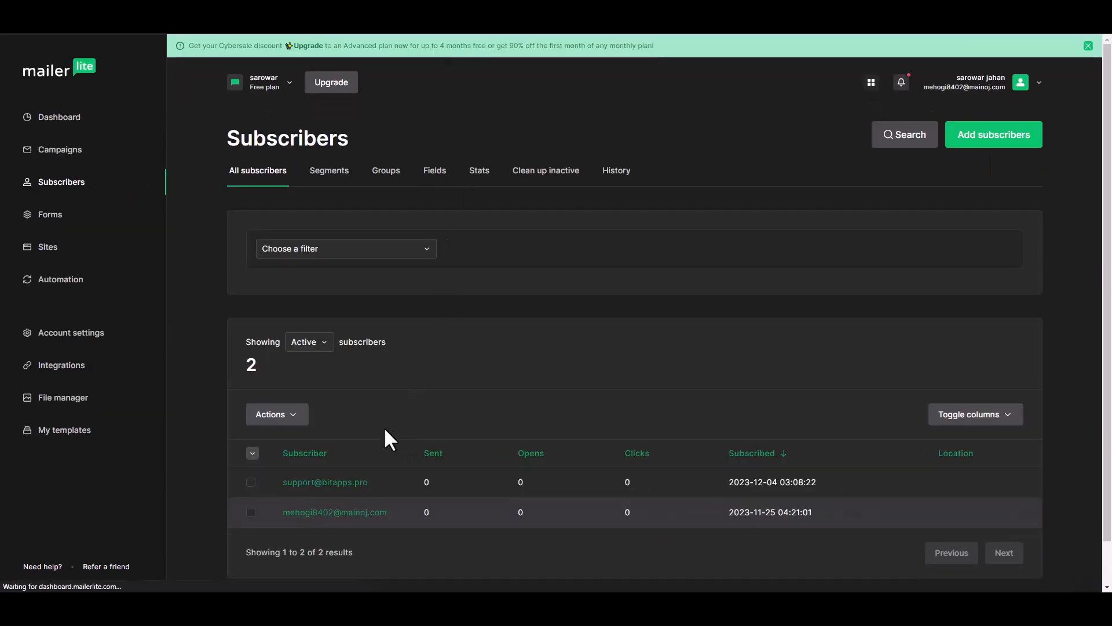
Switch to MailerLite, open the profile of the subscriber submitted through the form and check its email, group, name and phone details.
{"action": "scroll", "coordinate": [347, 449], "scroll_direction": "down", "scroll_amount": 1}
{"action": "left_click", "coordinate": [347, 435]}
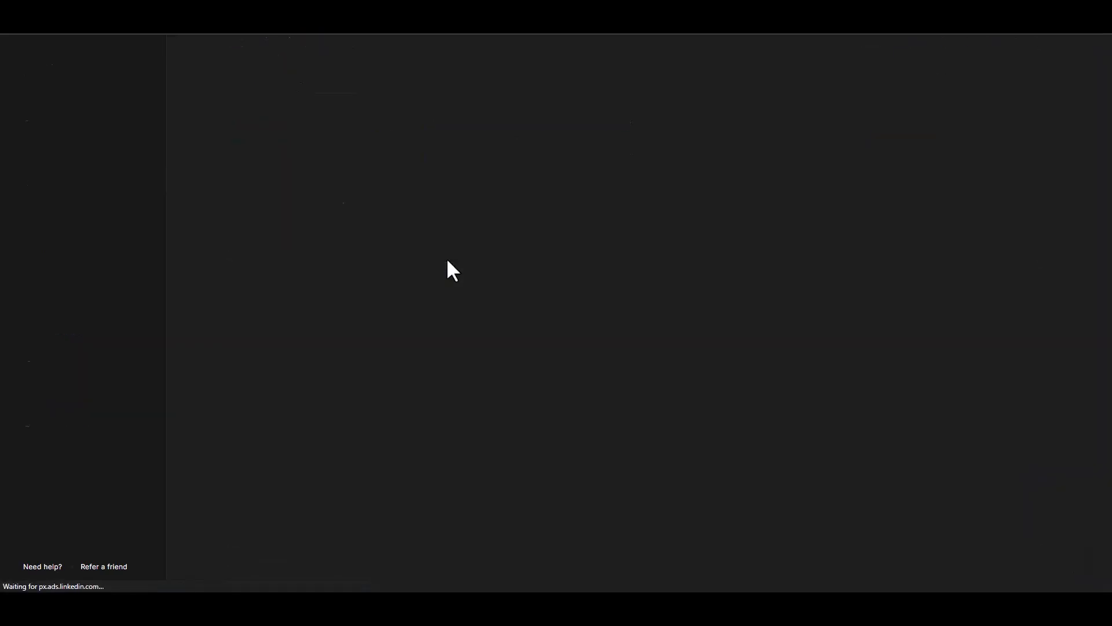
{"action": "scroll", "coordinate": [514, 308], "scroll_direction": "down", "scroll_amount": 4}
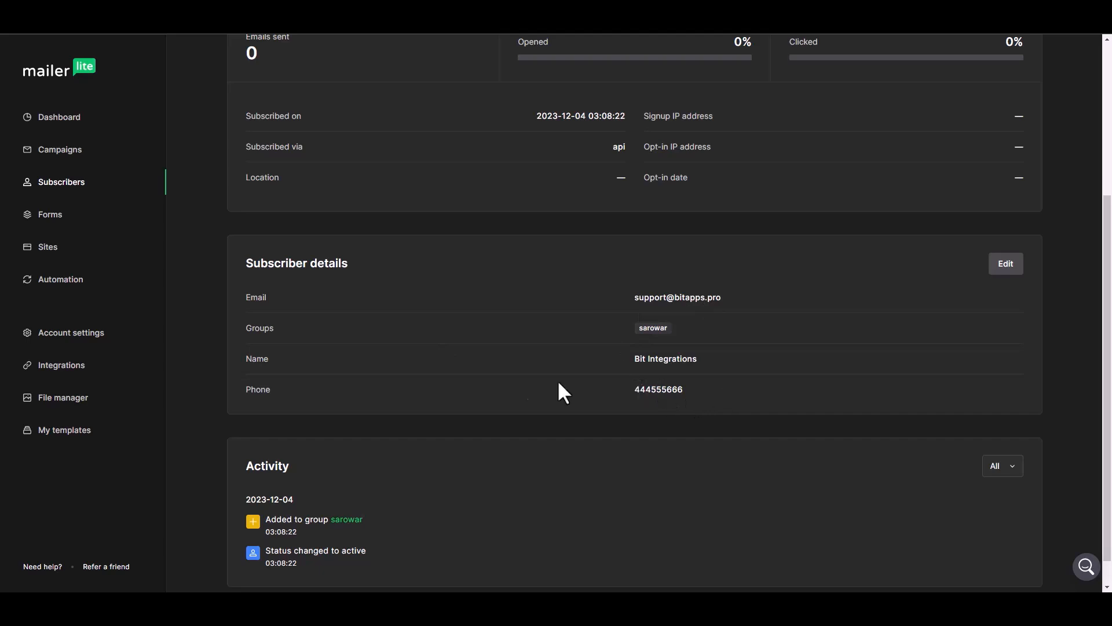
{"action": "scroll", "coordinate": [526, 383], "scroll_direction": "up", "scroll_amount": 4}
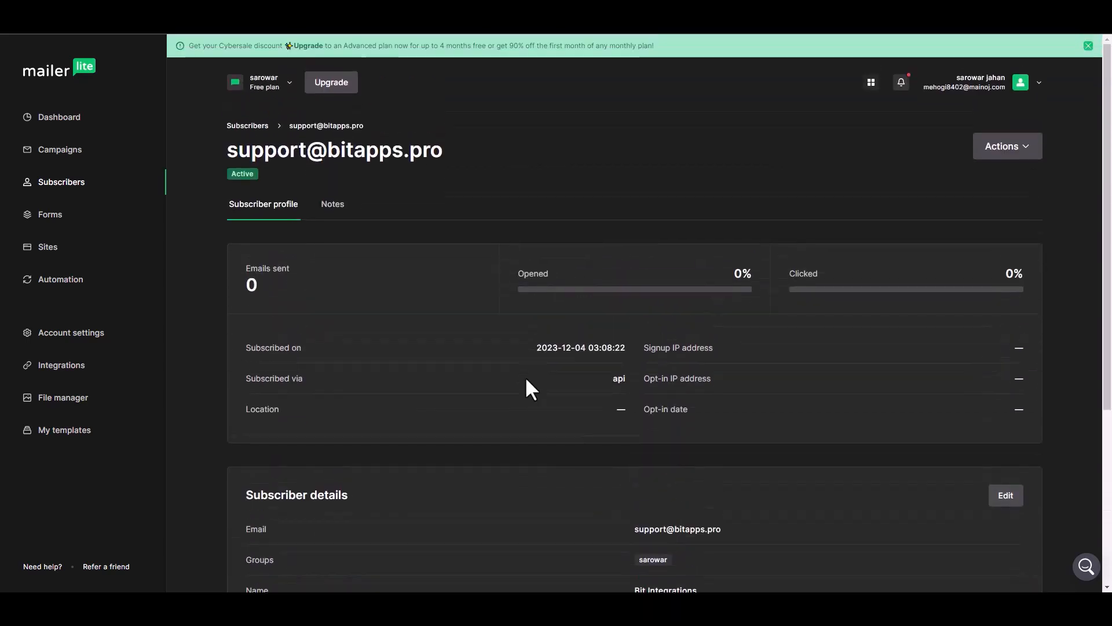